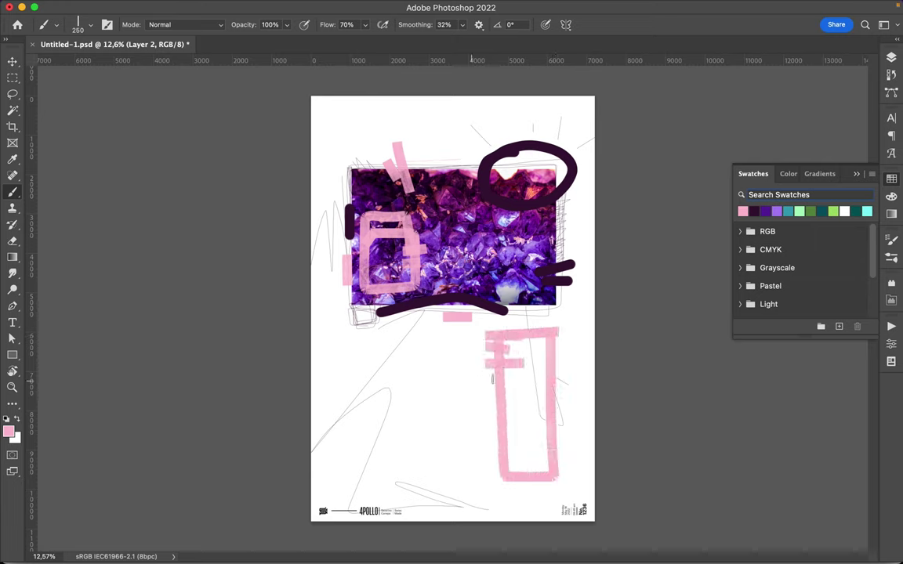
Add pink crossbars to the tall rectangle and create an empty layer above the amethyst photo.
{"action": "mouse_move", "coordinate": [531, 461]}
{"action": "left_mouse_down"}
{"action": "mouse_move", "coordinate": [576, 448]}
{"action": "mouse_move", "coordinate": [582, 457]}
{"action": "left_mouse_up"}
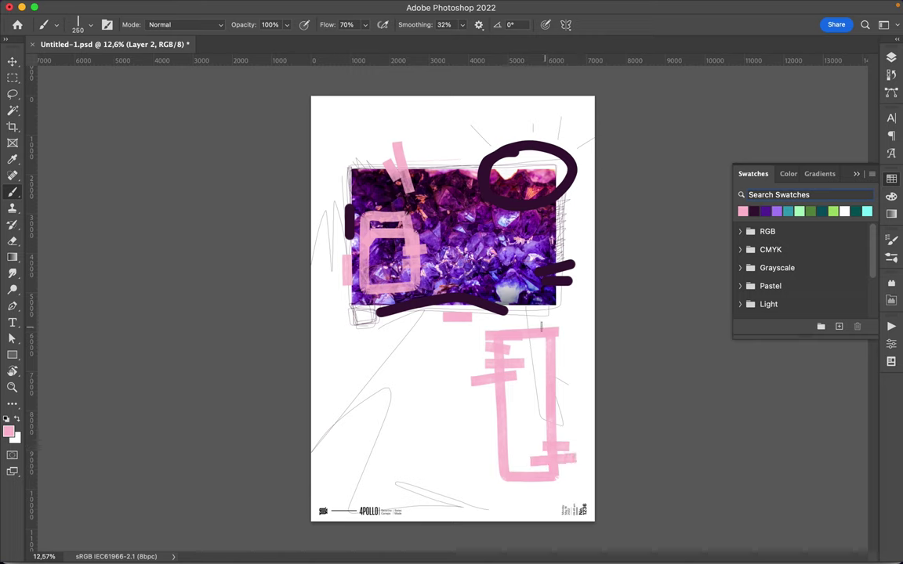
{"action": "key", "text": "F7"}
{"action": "left_click", "coordinate": [807, 199]}
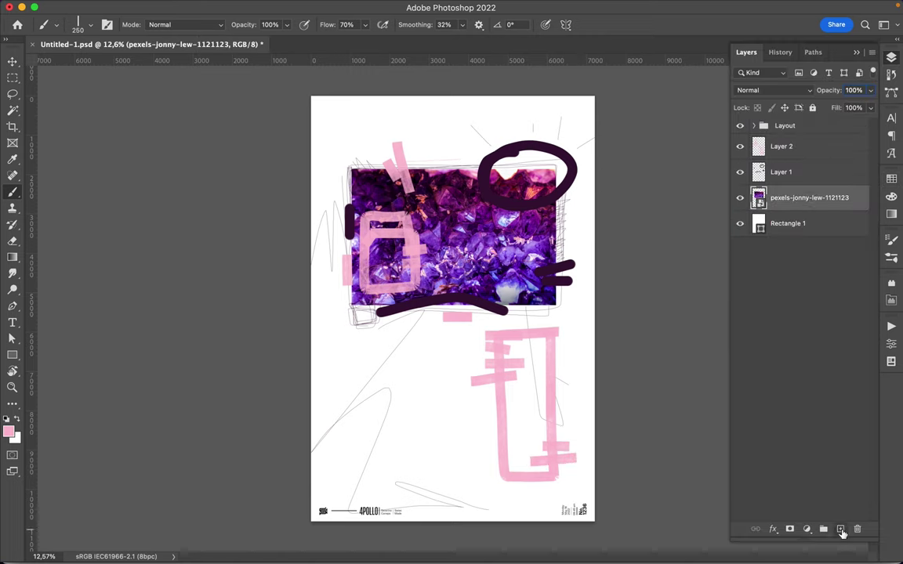
{"action": "left_click", "coordinate": [839, 529]}
Lasso a patch of crystals from the photo, copy it to Layer 4, and move it onto the pink shape.
{"action": "key", "text": "v"}
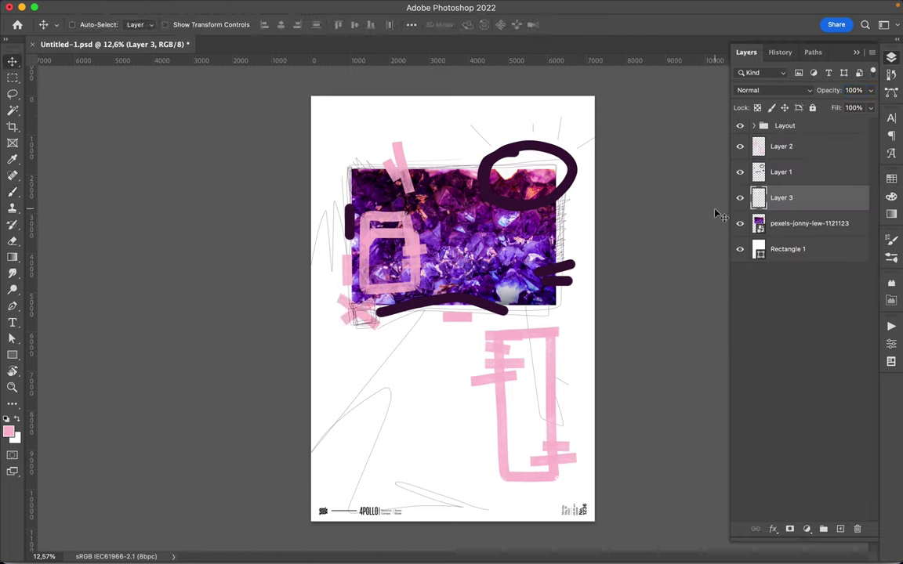
{"action": "left_click", "coordinate": [807, 224]}
{"action": "key", "text": "l"}
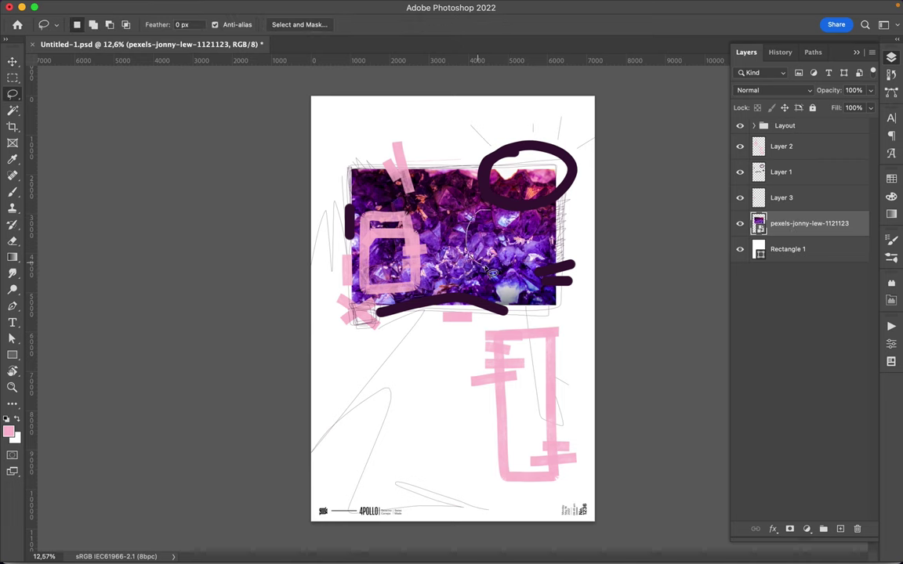
{"action": "mouse_move", "coordinate": [493, 210]}
{"action": "left_mouse_down"}
{"action": "mouse_move", "coordinate": [409, 347]}
{"action": "mouse_move", "coordinate": [381, 334]}
{"action": "left_mouse_up"}
{"action": "key", "text": "ctrl+j"}
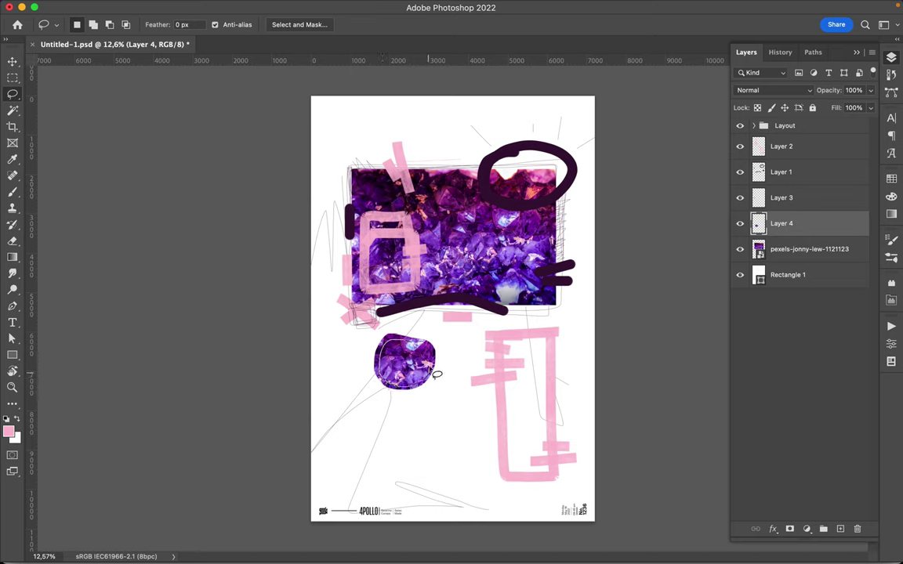
{"action": "key", "text": "v"}
{"action": "left_click_drag", "start_coordinate": [407, 345], "coordinate": [494, 343]}
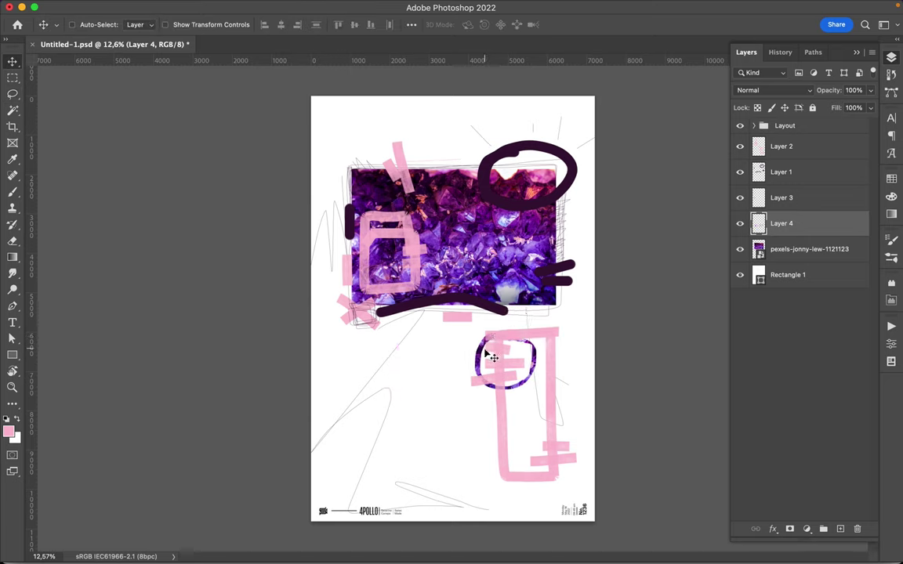
{"action": "left_click", "coordinate": [509, 407], "text": "ctrl"}
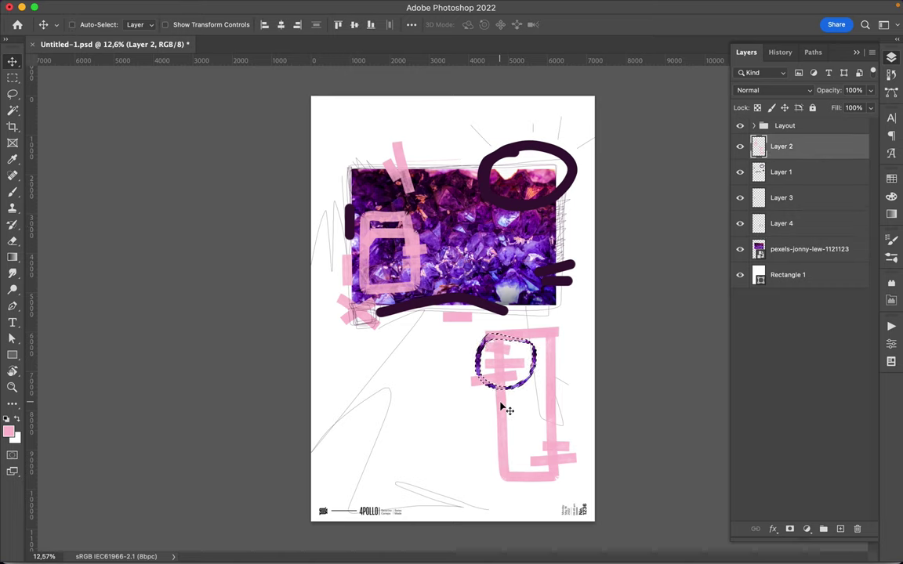
Add a layer mask to Layer 2 and load the Layer 1 and crystal circle outlines as selections.
{"action": "key", "text": "b"}
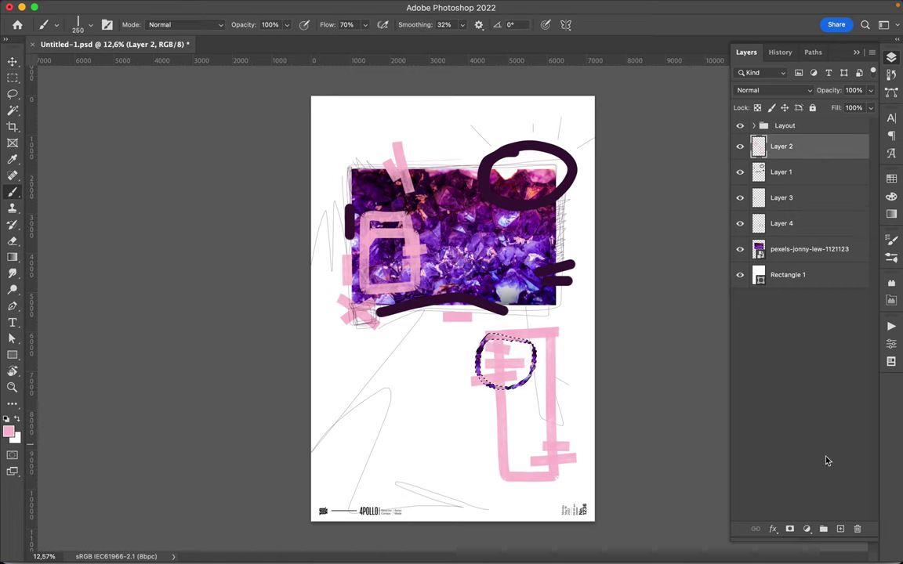
{"action": "key", "text": "m"}
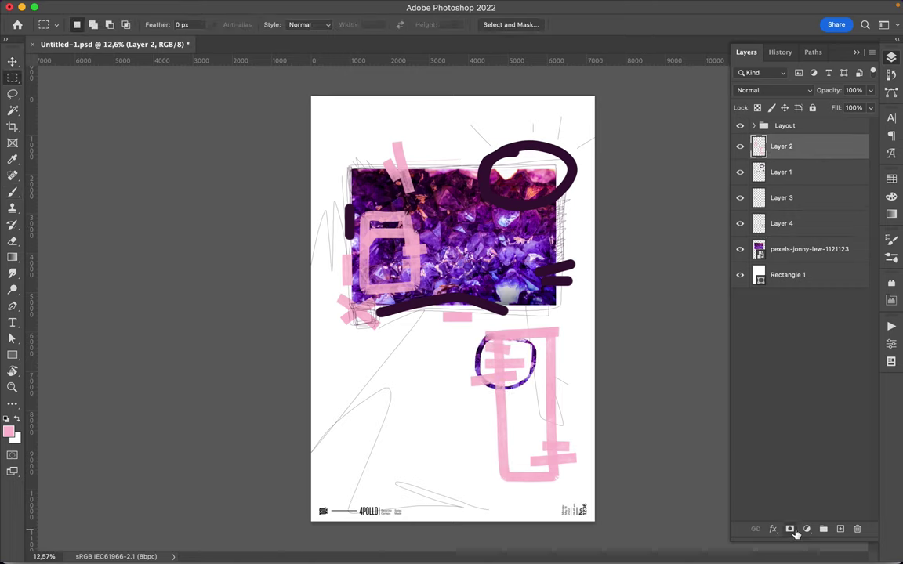
{"action": "left_click", "coordinate": [789, 529]}
{"action": "key", "text": "v"}
{"action": "left_click", "coordinate": [758, 173], "text": "ctrl"}
{"action": "left_click", "coordinate": [532, 368], "text": "ctrl"}
{"action": "left_click", "coordinate": [757, 223], "text": "ctrl"}
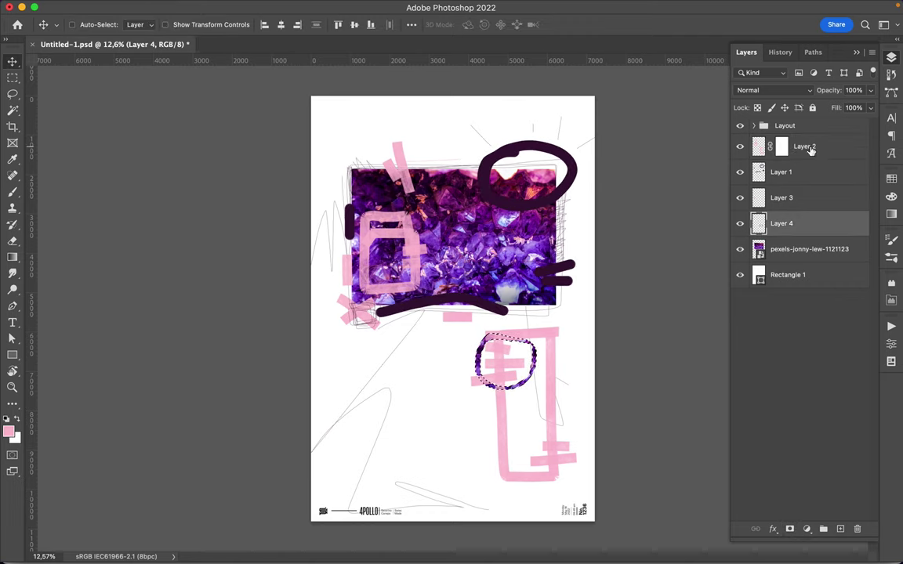
{"action": "left_click", "coordinate": [781, 146]}
Clear the selection and lasso a new patch of the amethyst photo near the pink square.
{"action": "key", "text": "b"}
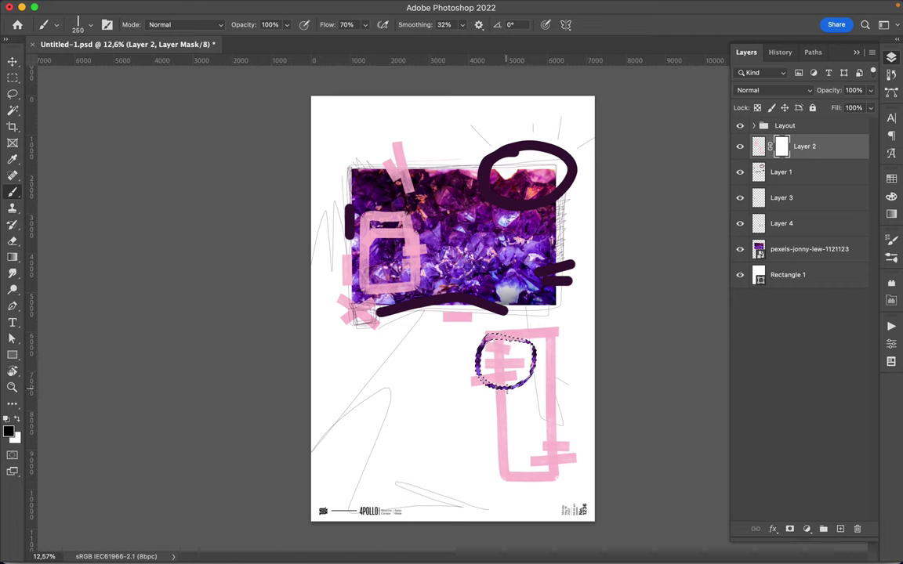
{"action": "key", "text": "m"}
{"action": "left_click", "coordinate": [460, 389]}
{"action": "key", "text": "v"}
{"action": "key", "text": "l"}
{"action": "left_click", "coordinate": [809, 249]}
{"action": "mouse_move", "coordinate": [359, 220]}
{"action": "left_mouse_down"}
{"action": "mouse_move", "coordinate": [390, 292]}
{"action": "mouse_move", "coordinate": [359, 222]}
{"action": "left_mouse_up"}
Copy the lassoed crystals to Layer 5 and move the piece below the photo.
{"action": "key", "text": "ctrl+j"}
{"action": "key", "text": "v"}
{"action": "mouse_move", "coordinate": [390, 265]}
{"action": "left_mouse_down"}
{"action": "mouse_move", "coordinate": [390, 392]}
{"action": "mouse_move", "coordinate": [390, 372]}
{"action": "left_mouse_up"}
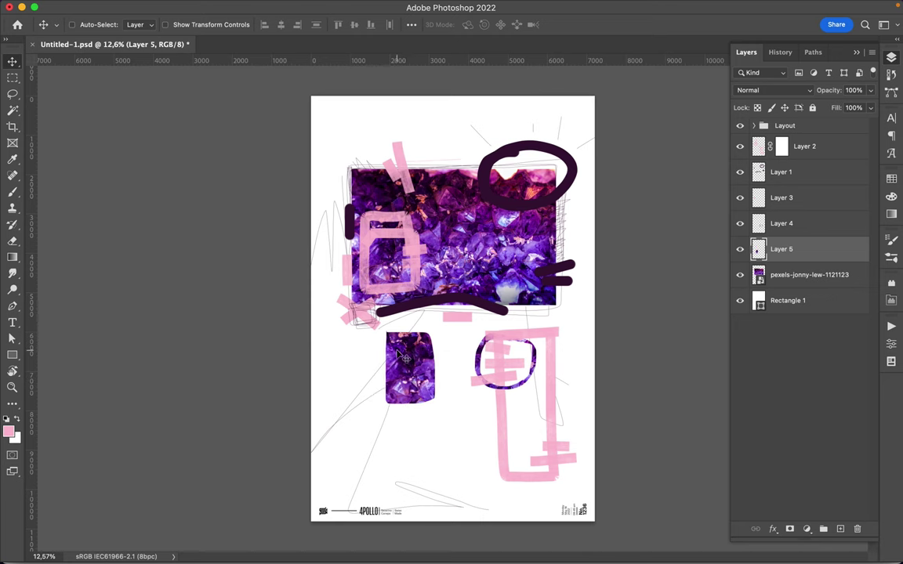
{"action": "scroll", "coordinate": [392, 345], "scroll_direction": "up", "scroll_amount": 3}
{"action": "key", "text": "l"}
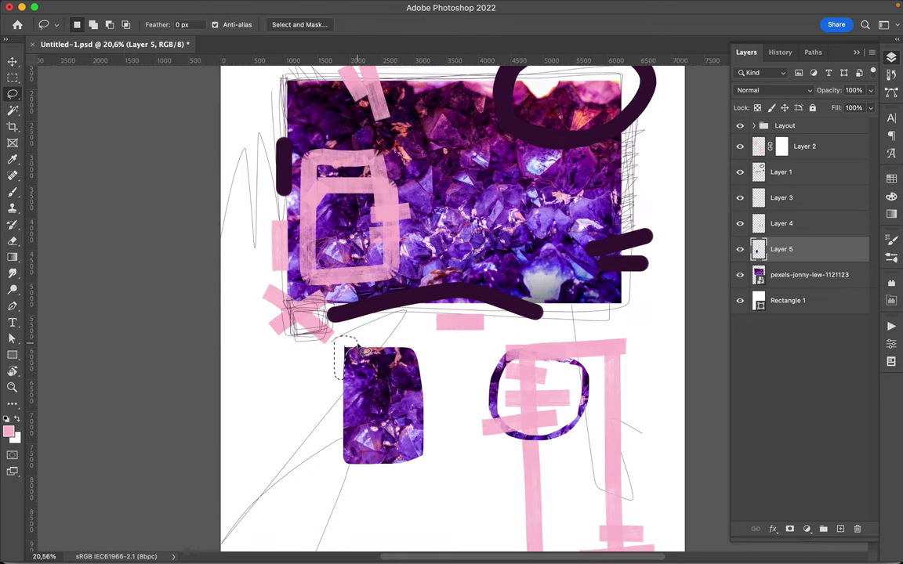
{"action": "key", "text": "v"}
{"action": "left_click_drag", "start_coordinate": [377, 389], "coordinate": [378, 379]}
{"action": "scroll", "coordinate": [378, 379], "scroll_direction": "down", "scroll_amount": 1}
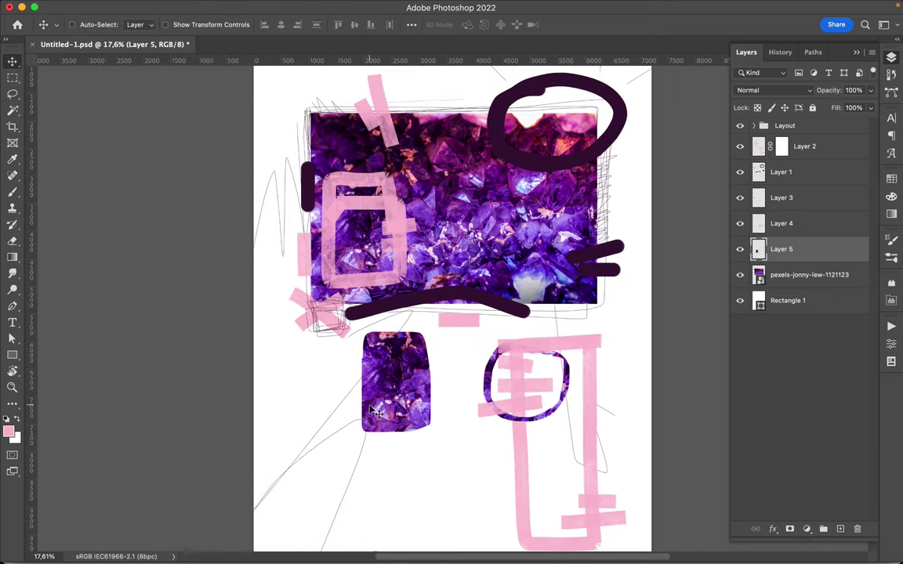
{"action": "scroll", "coordinate": [459, 322], "scroll_direction": "down", "scroll_amount": 3}
Pick a new brush preset and paint pink strokes in the dark circle and at the photo's top-left.
{"action": "key", "text": "b"}
{"action": "right_click", "coordinate": [453, 313]}
{"action": "scroll", "coordinate": [548, 407], "scroll_direction": "down", "scroll_amount": 5}
{"action": "key", "text": "Escape"}
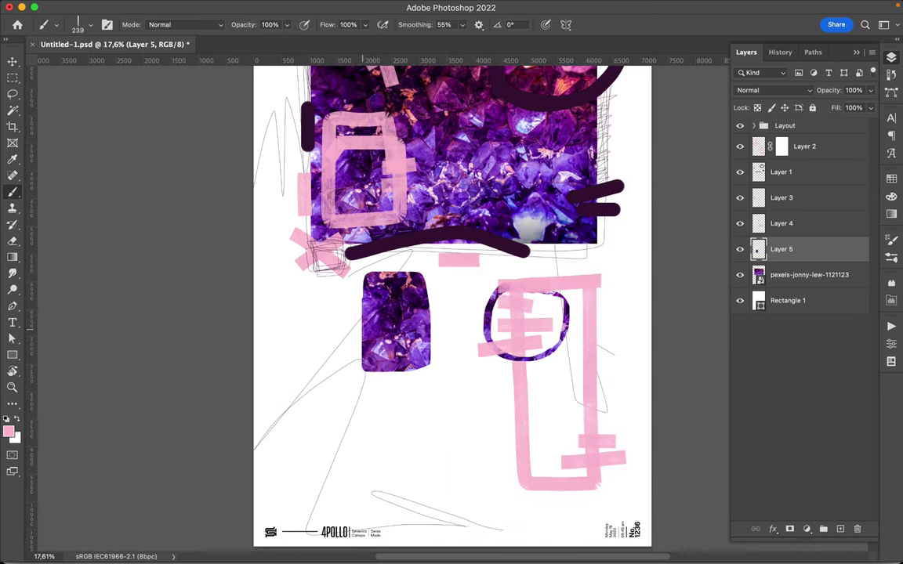
{"action": "right_click", "coordinate": [368, 314]}
{"action": "scroll", "coordinate": [468, 398], "scroll_direction": "up", "scroll_amount": 2}
{"action": "double_click", "coordinate": [468, 398]}
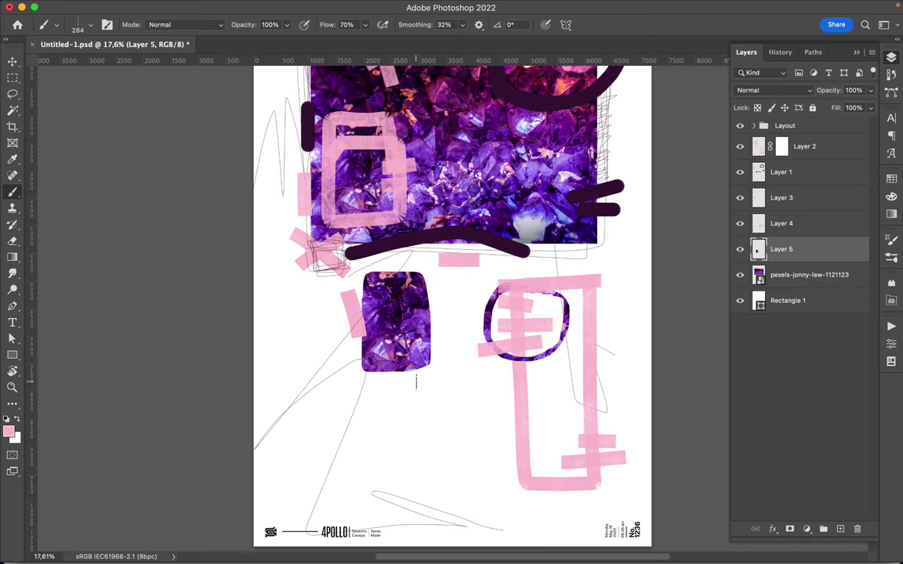
{"action": "scroll", "coordinate": [468, 398], "scroll_direction": "up", "scroll_amount": 3}
{"action": "left_click_drag", "start_coordinate": [497, 203], "coordinate": [545, 206]}
{"action": "left_click_drag", "start_coordinate": [525, 151], "coordinate": [580, 150]}
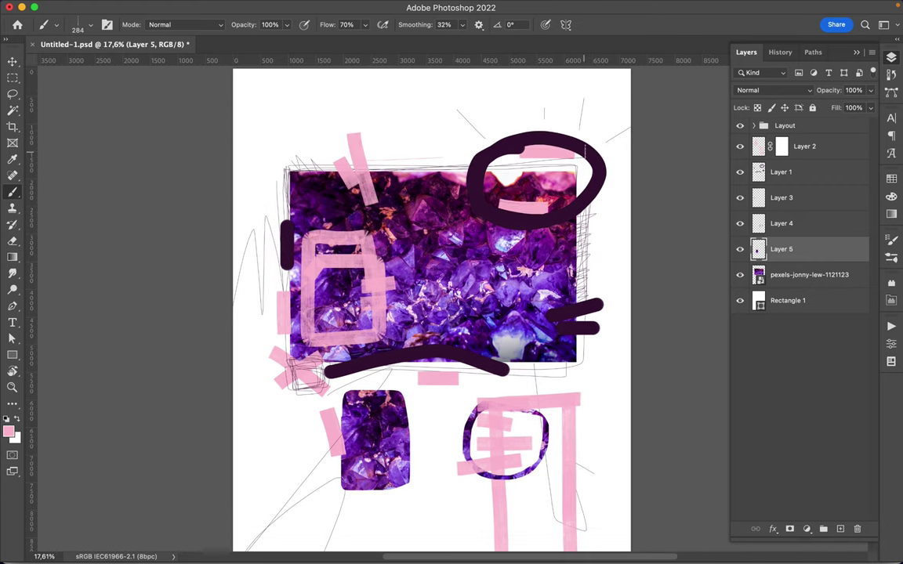
{"action": "left_click_drag", "start_coordinate": [302, 181], "coordinate": [286, 200]}
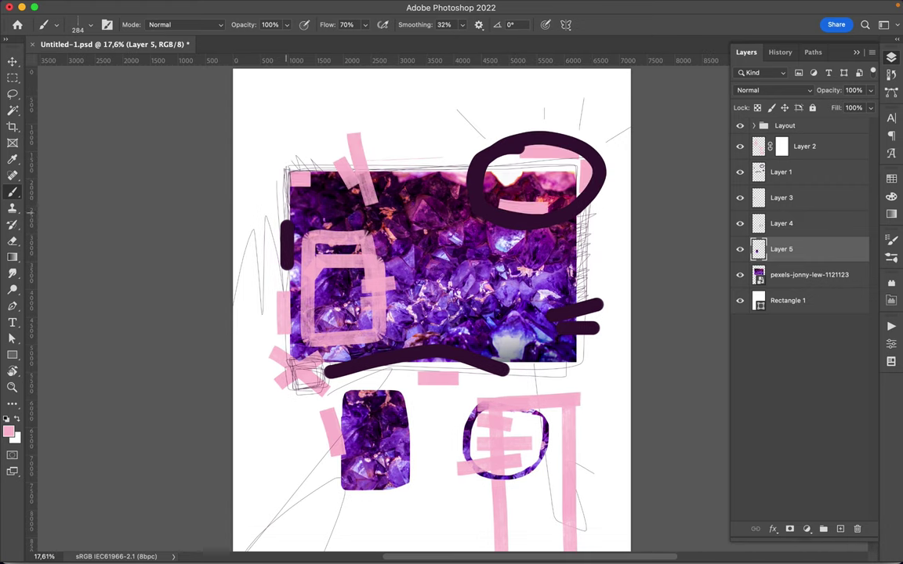
Set the paint colour to dark purple and choose the One Sided brush preset.
{"action": "key", "text": "d"}
{"action": "right_click", "coordinate": [430, 185]}
{"action": "scroll", "coordinate": [530, 369], "scroll_direction": "down", "scroll_amount": 5}
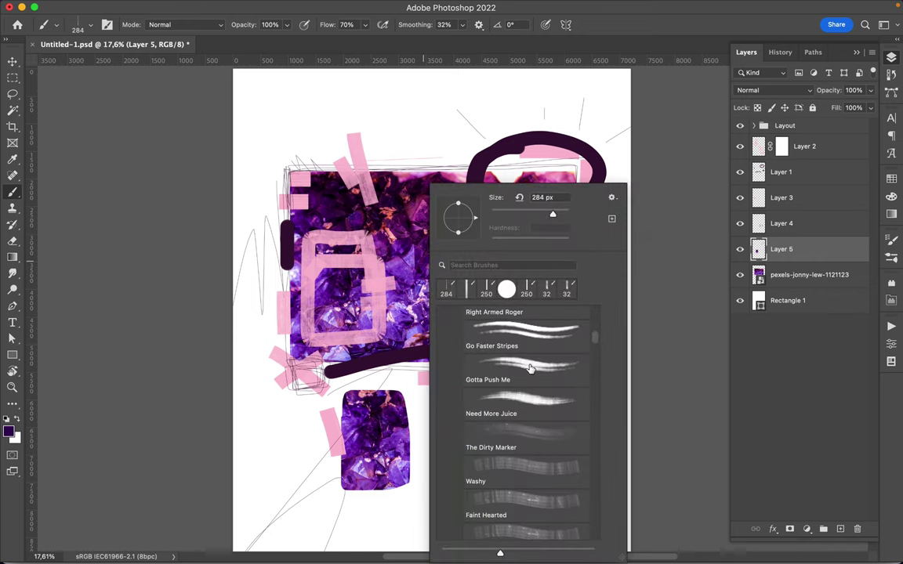
{"action": "scroll", "coordinate": [529, 368], "scroll_direction": "down", "scroll_amount": 5}
{"action": "left_click", "coordinate": [493, 473]}
{"action": "scroll", "coordinate": [494, 438], "scroll_direction": "down", "scroll_amount": 3}
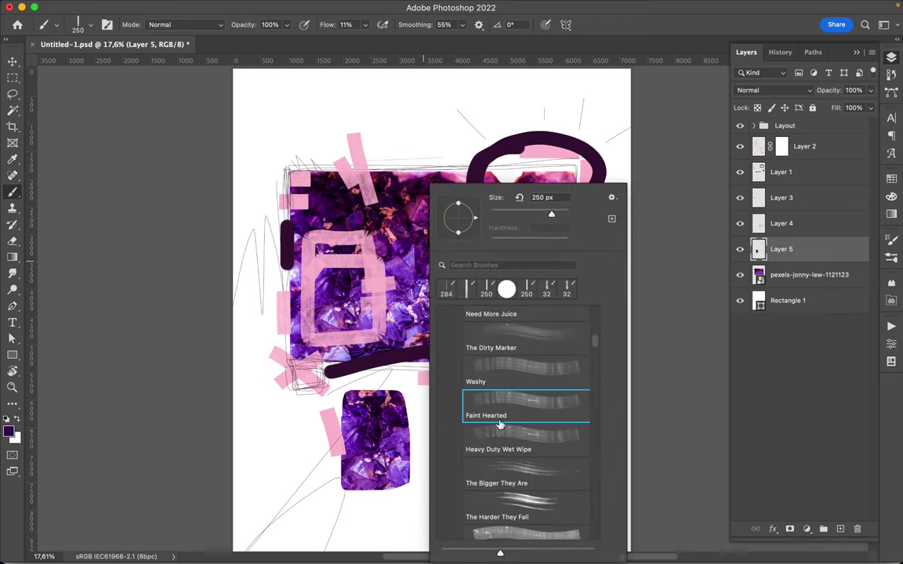
{"action": "scroll", "coordinate": [470, 423], "scroll_direction": "down", "scroll_amount": 5}
{"action": "key", "text": "period"}
{"action": "key", "text": "period"}
{"action": "key", "text": "period"}
{"action": "key", "text": "period"}
{"action": "scroll", "coordinate": [530, 470], "scroll_direction": "down", "scroll_amount": 2}
{"action": "key", "text": "period"}
{"action": "left_click", "coordinate": [530, 458]}
{"action": "key", "text": "Return"}
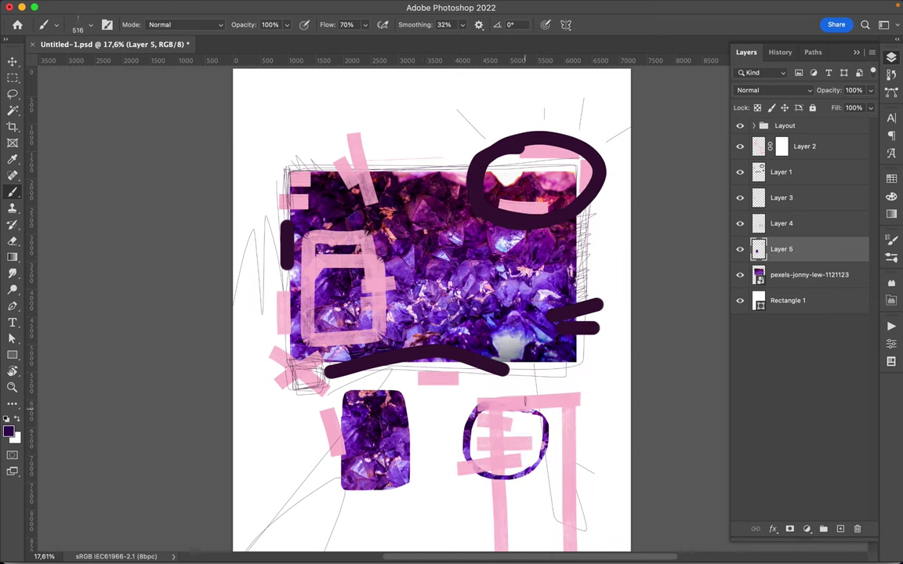
Paint a dark stroke along the photo's top edge, then on a new layer beside the photo.
{"action": "left_click_drag", "start_coordinate": [515, 179], "coordinate": [421, 177]}
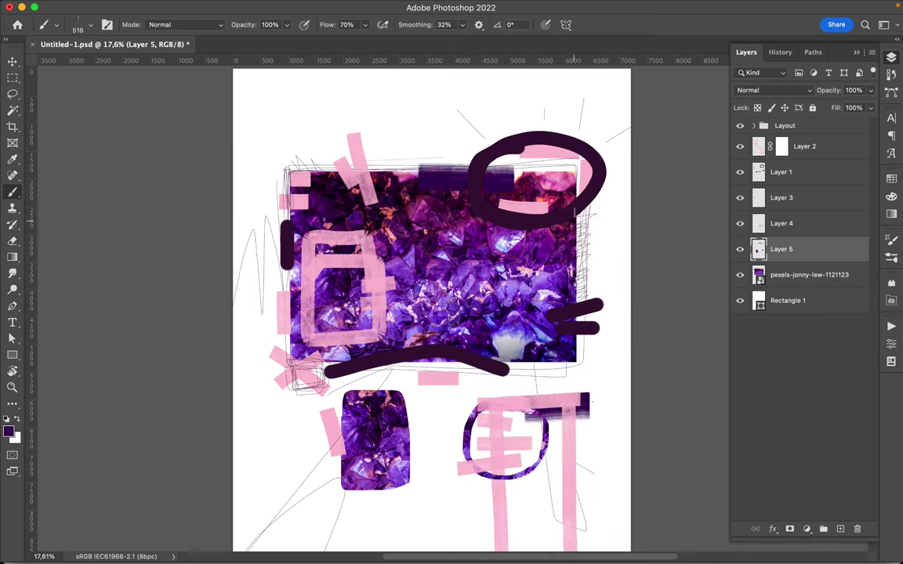
{"action": "key", "text": "ctrl+z"}
{"action": "left_click_drag", "start_coordinate": [517, 169], "coordinate": [425, 167]}
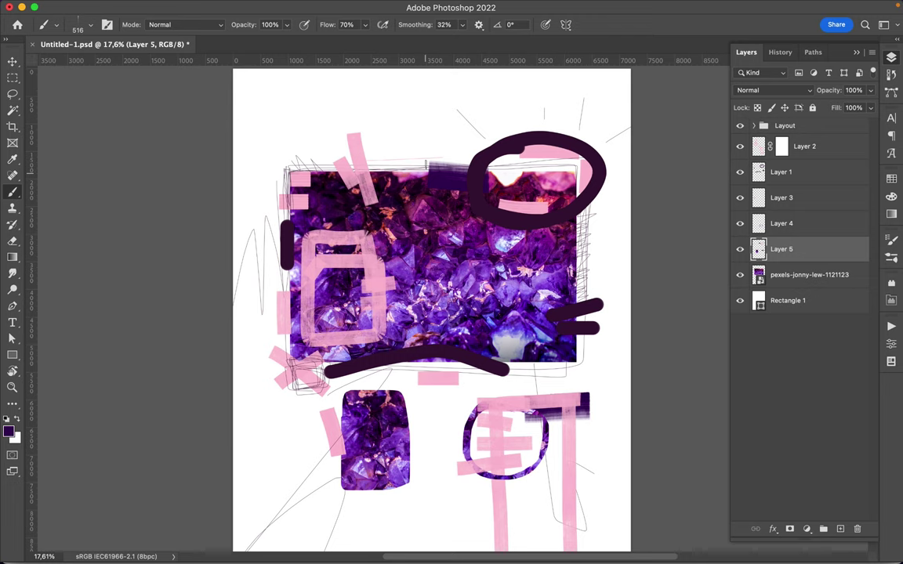
{"action": "left_click", "coordinate": [787, 300]}
{"action": "left_click", "coordinate": [839, 528]}
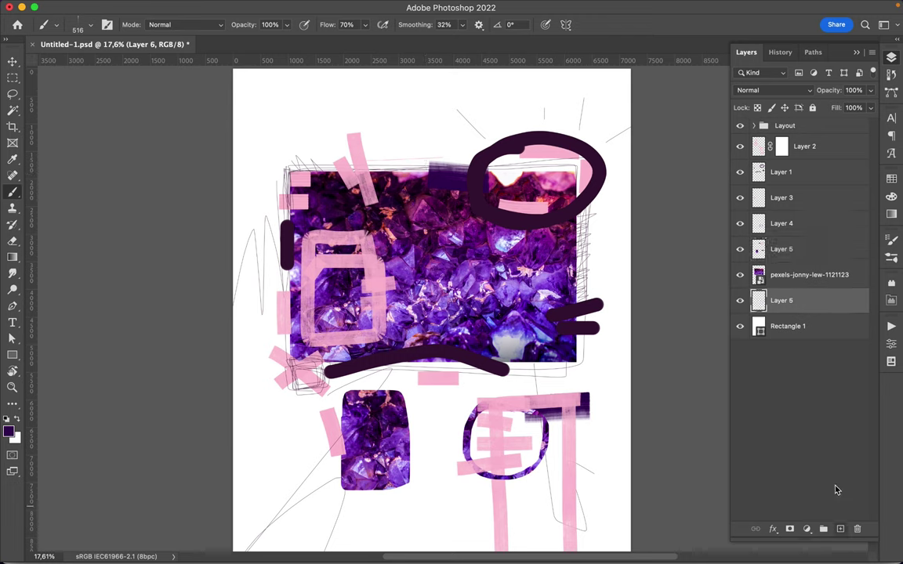
{"action": "left_click_drag", "start_coordinate": [582, 227], "coordinate": [576, 272]}
{"action": "left_click_drag", "start_coordinate": [584, 227], "coordinate": [581, 270]}
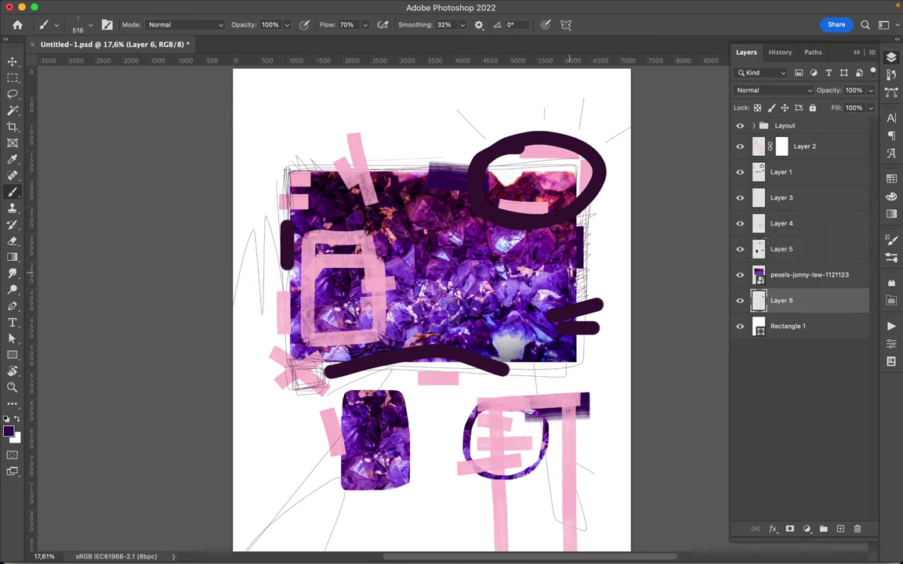
Paint dark purple vertical strokes along the poster's left and right edges.
{"action": "left_click_drag", "start_coordinate": [251, 205], "coordinate": [252, 260]}
{"action": "key", "text": "ctrl+z"}
{"action": "left_click_drag", "start_coordinate": [243, 213], "coordinate": [244, 280]}
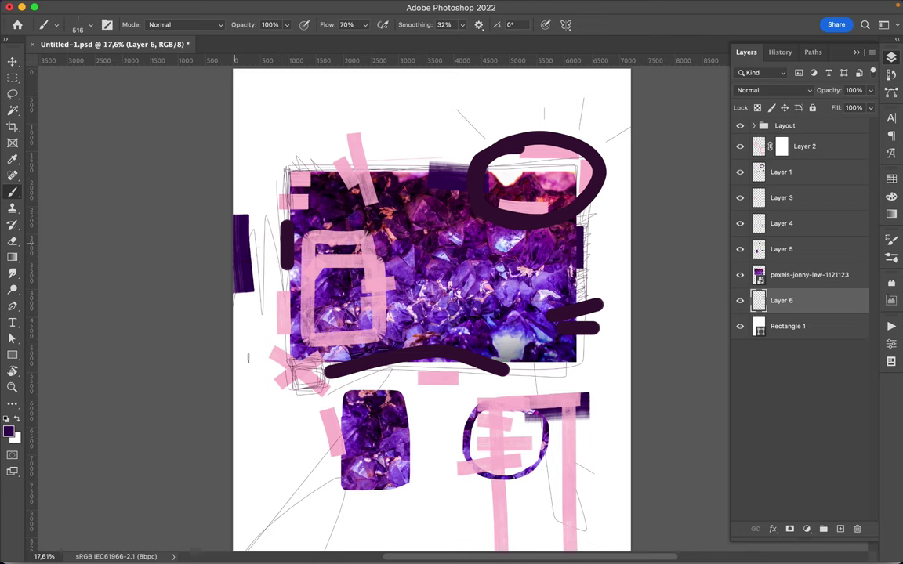
{"action": "scroll", "coordinate": [631, 290], "scroll_direction": "down", "scroll_amount": 2}
{"action": "left_click_drag", "start_coordinate": [601, 349], "coordinate": [603, 501]}
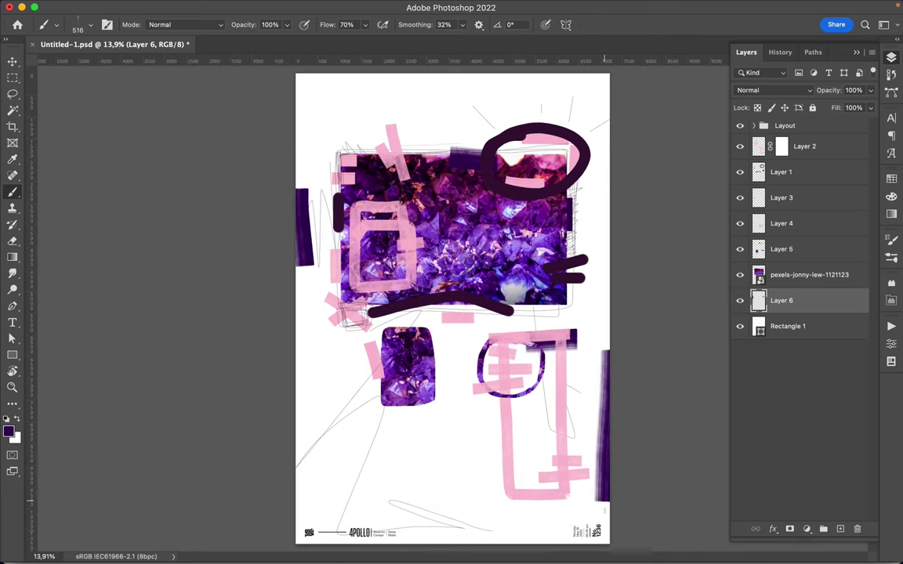
{"action": "key", "text": "ctrl+z"}
{"action": "left_click_drag", "start_coordinate": [604, 348], "coordinate": [605, 540]}
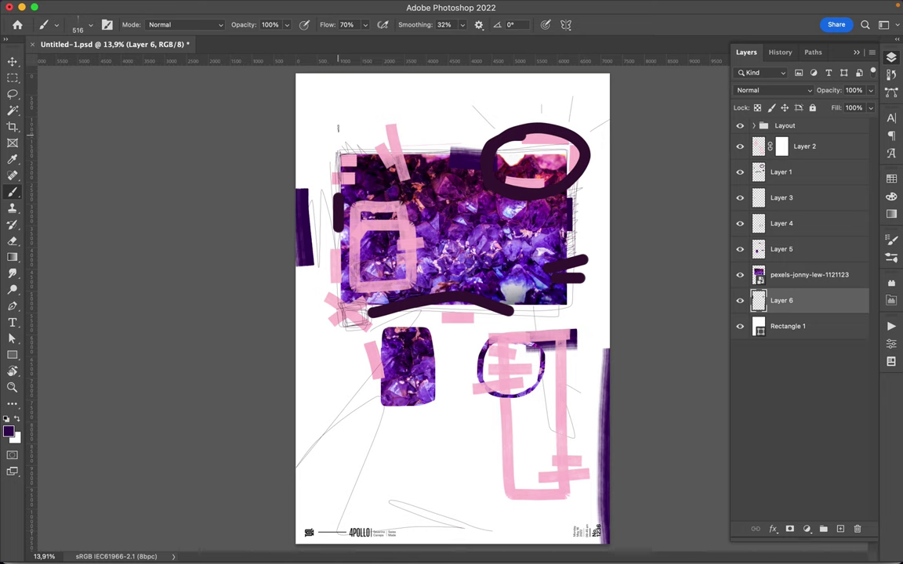
{"action": "right_click", "coordinate": [421, 151]}
Choose a light lavender swatch and add a new layer above Layer 2.
{"action": "left_click", "coordinate": [891, 179]}
{"action": "left_click", "coordinate": [743, 210]}
{"action": "right_click", "coordinate": [515, 186]}
{"action": "left_click", "coordinate": [617, 414]}
{"action": "key", "text": "Return"}
{"action": "left_click", "coordinate": [890, 56]}
{"action": "left_click", "coordinate": [803, 171]}
{"action": "left_click", "coordinate": [840, 529]}
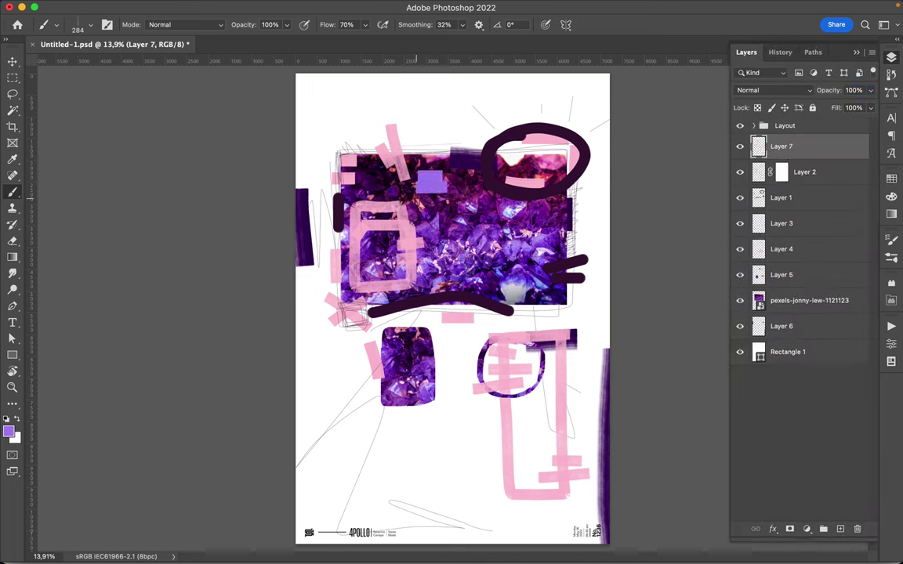
Paint a lavender block, downward arrow, ring, bars and a thin left-edge line.
{"action": "left_click_drag", "start_coordinate": [430, 179], "coordinate": [430, 195]}
{"action": "left_click_drag", "start_coordinate": [542, 205], "coordinate": [542, 276]}
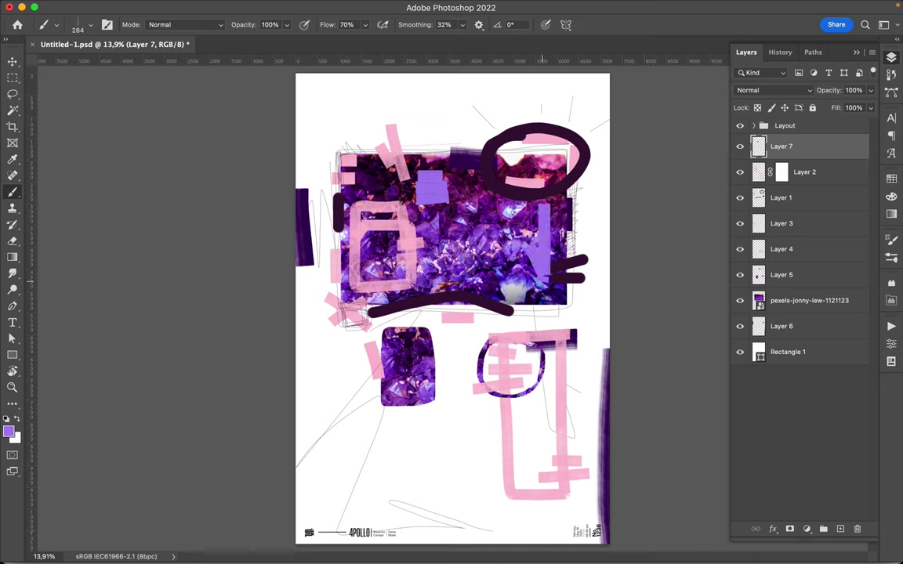
{"action": "left_click_drag", "start_coordinate": [564, 231], "coordinate": [529, 236]}
{"action": "left_click_drag", "start_coordinate": [376, 395], "coordinate": [386, 398]}
{"action": "left_click_drag", "start_coordinate": [435, 333], "coordinate": [435, 399]}
{"action": "left_click_drag", "start_coordinate": [401, 421], "coordinate": [477, 413]}
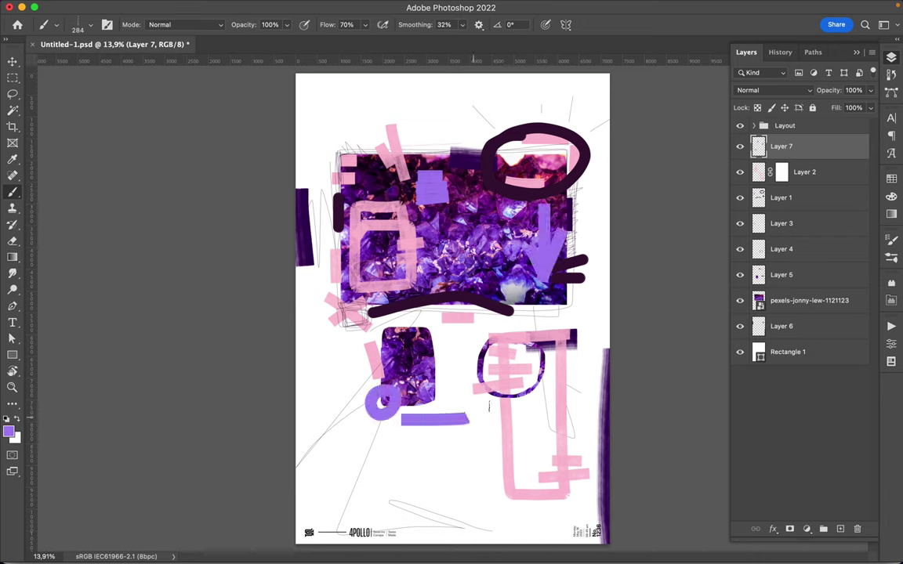
{"action": "left_click_drag", "start_coordinate": [297, 313], "coordinate": [297, 410]}
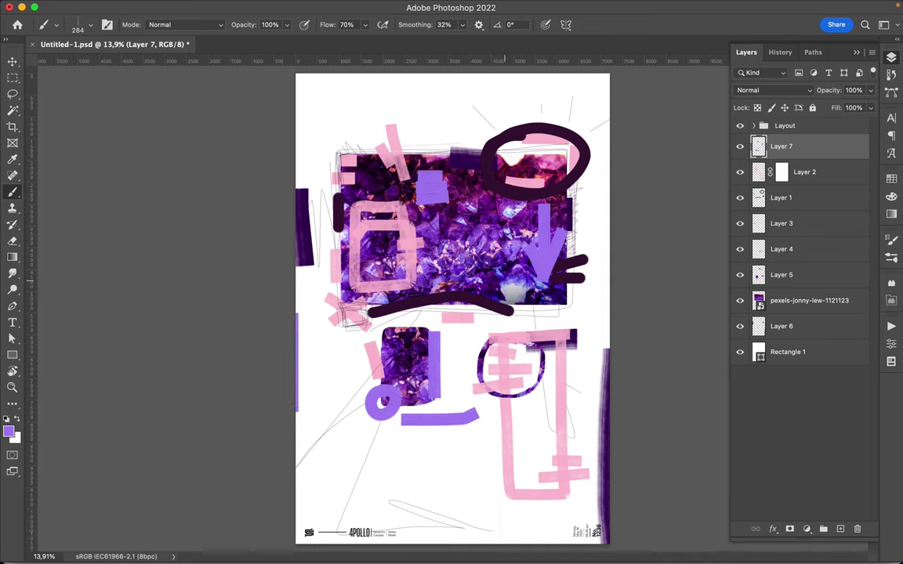
{"action": "right_click", "coordinate": [513, 188]}
{"action": "left_click", "coordinate": [596, 370]}
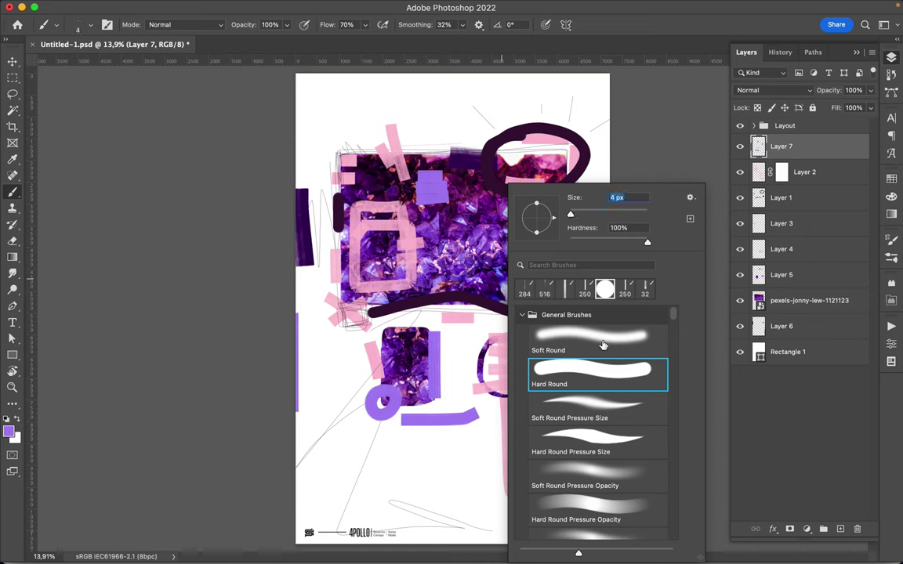
Sketch thin lavender lines near the poster's top with the 4 px Hard Round brush.
{"action": "key", "text": "Return"}
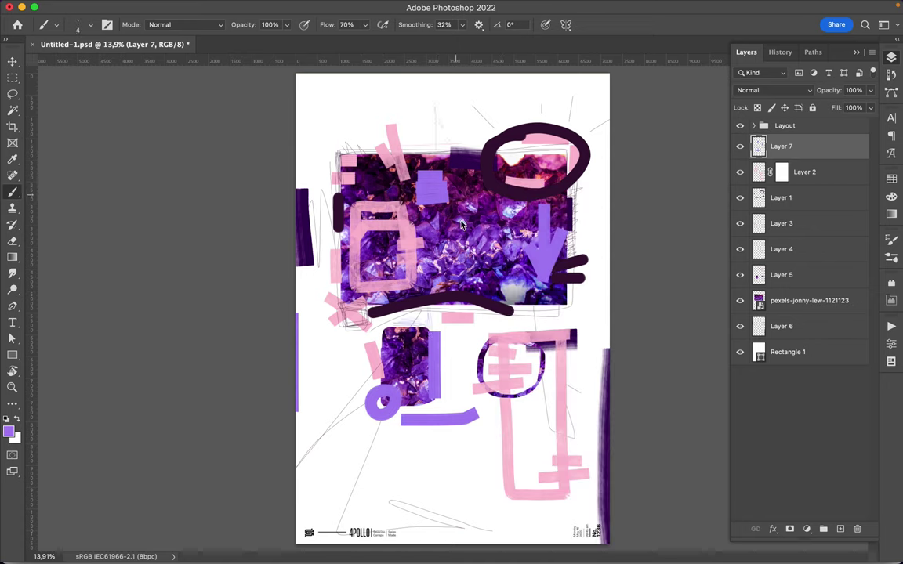
{"action": "left_click_drag", "start_coordinate": [433, 102], "coordinate": [440, 128]}
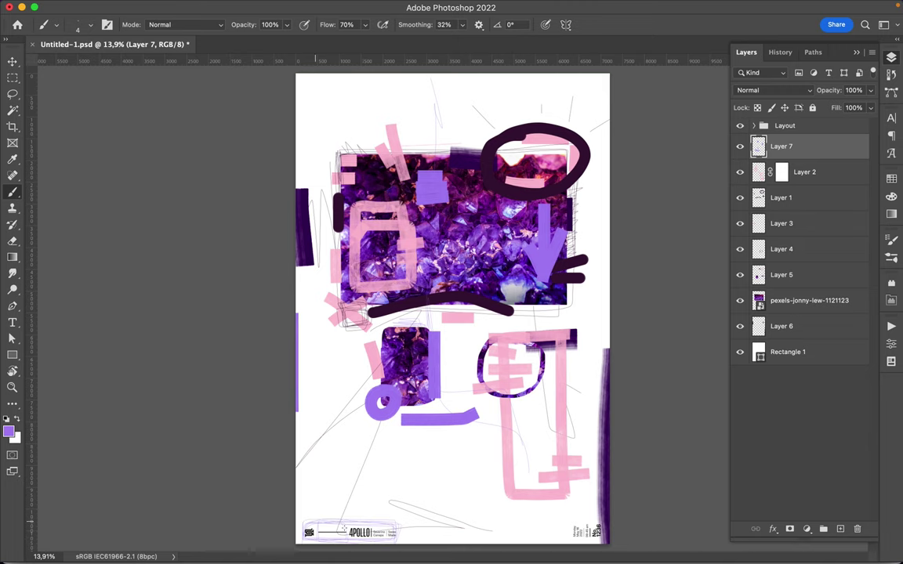
{"action": "scroll", "coordinate": [478, 350], "scroll_direction": "up", "scroll_amount": 5}
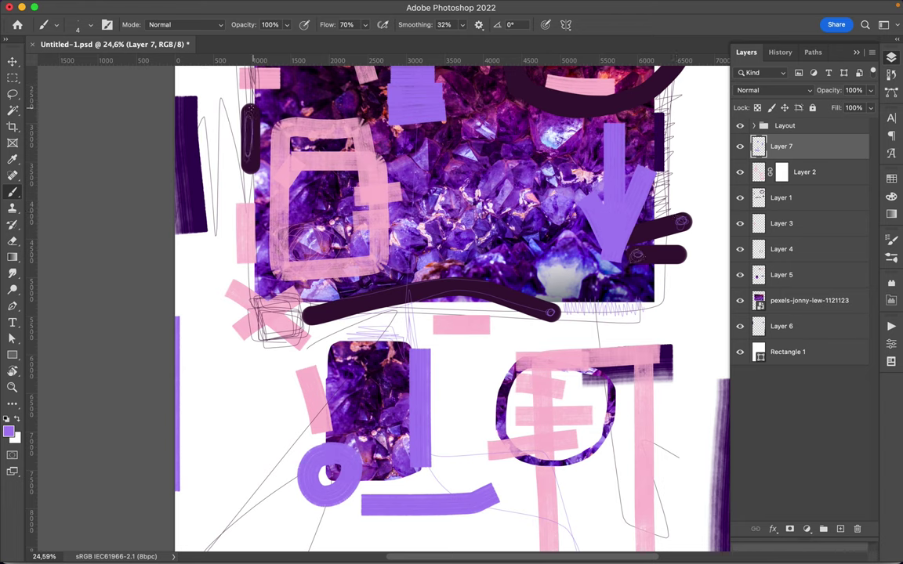
Sample the lavender colour from the arrow and select the 75 px Sloppy Smudger brush.
{"action": "scroll", "coordinate": [451, 306], "scroll_direction": "up", "scroll_amount": 5}
{"action": "scroll", "coordinate": [451, 306], "scroll_direction": "right", "scroll_amount": 3}
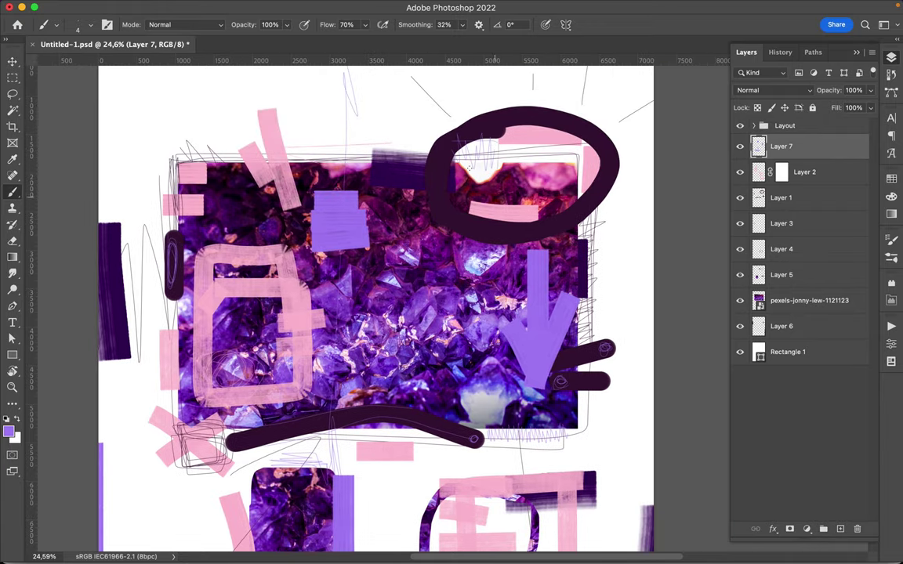
{"action": "left_click", "coordinate": [544, 355], "text": "alt"}
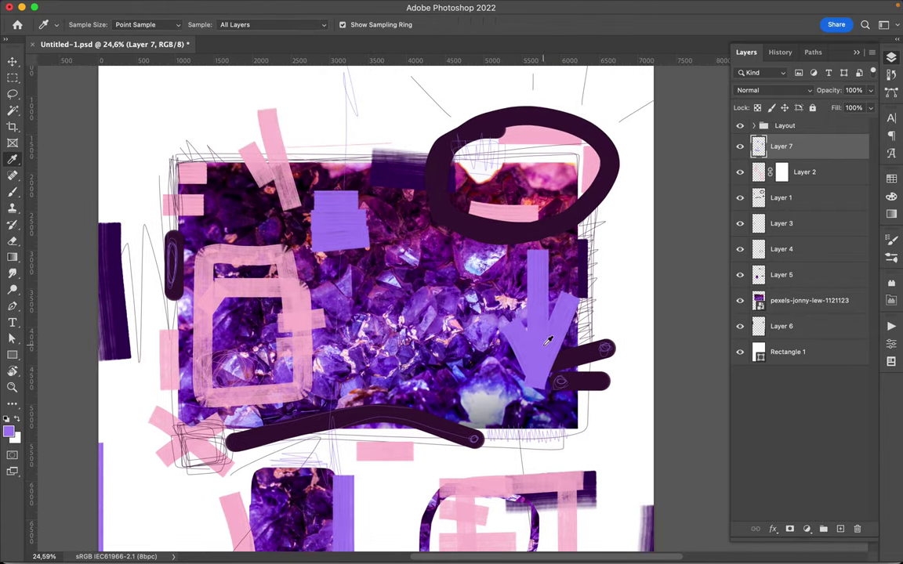
{"action": "right_click", "coordinate": [585, 368]}
{"action": "scroll", "coordinate": [585, 369], "scroll_direction": "down", "scroll_amount": 5}
{"action": "scroll", "coordinate": [585, 368], "scroll_direction": "up", "scroll_amount": 5}
{"action": "left_click_drag", "start_coordinate": [562, 214], "coordinate": [568, 214]}
{"action": "scroll", "coordinate": [595, 381], "scroll_direction": "down", "scroll_amount": 10}
{"action": "scroll", "coordinate": [596, 381], "scroll_direction": "down", "scroll_amount": 5}
{"action": "left_click", "coordinate": [595, 370]}
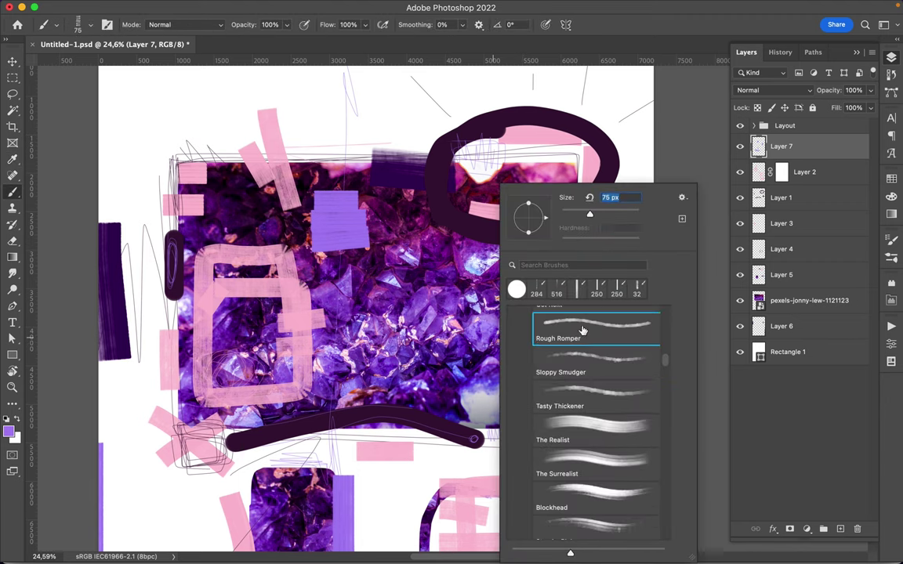
{"action": "key", "text": "Return"}
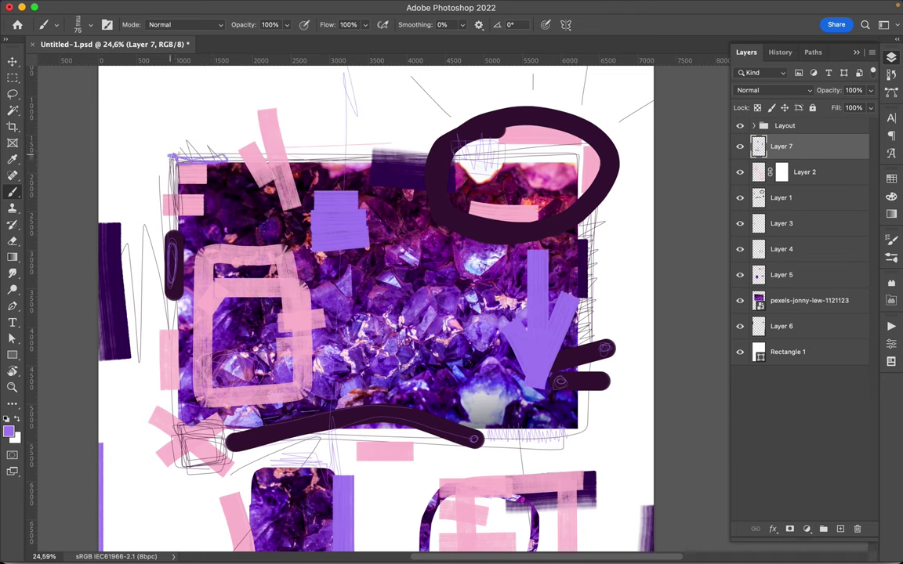
Scribble lavender over the crystal photo's bottom-right corner.
{"action": "scroll", "coordinate": [517, 326], "scroll_direction": "down", "scroll_amount": 3}
{"action": "left_click_drag", "start_coordinate": [532, 327], "coordinate": [560, 357]}
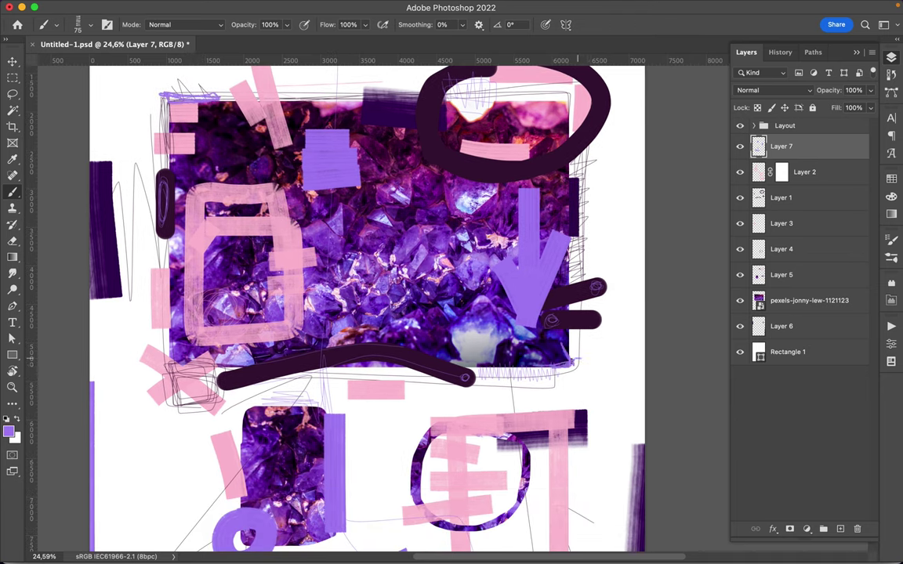
{"action": "scroll", "coordinate": [521, 329], "scroll_direction": "up", "scroll_amount": 3}
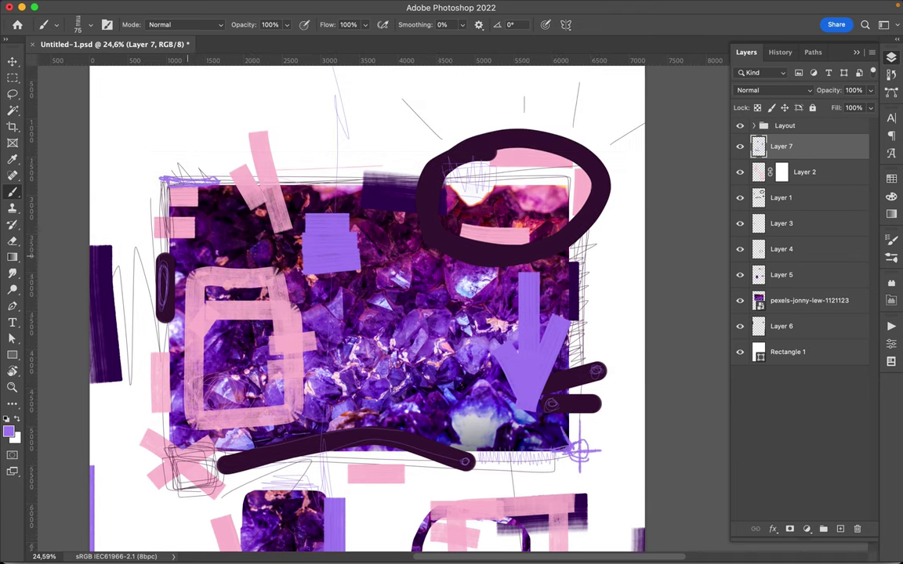
{"action": "scroll", "coordinate": [452, 238], "scroll_direction": "down", "scroll_amount": 3}
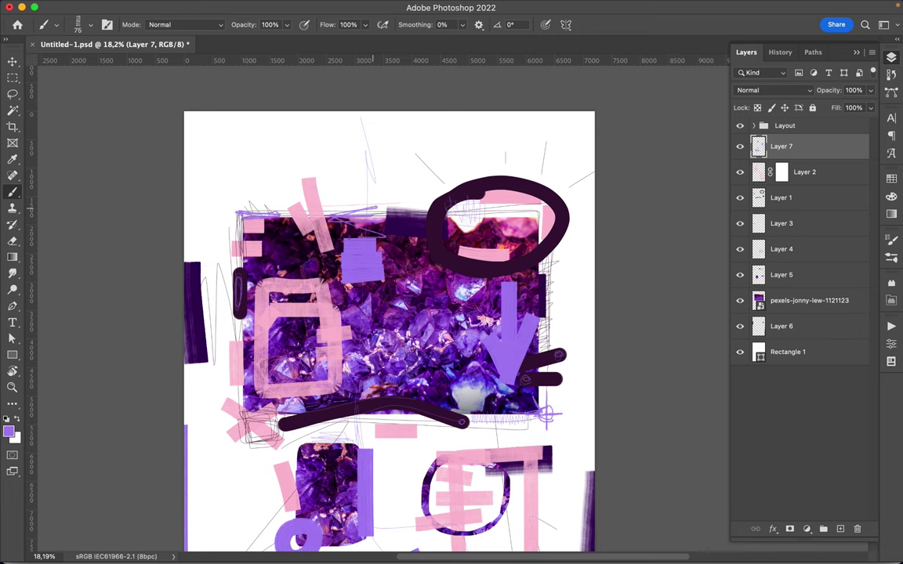
{"action": "scroll", "coordinate": [329, 204], "scroll_direction": "down", "scroll_amount": 2}
{"action": "scroll", "coordinate": [403, 235], "scroll_direction": "down", "scroll_amount": 3}
{"action": "scroll", "coordinate": [451, 309], "scroll_direction": "up", "scroll_amount": 2}
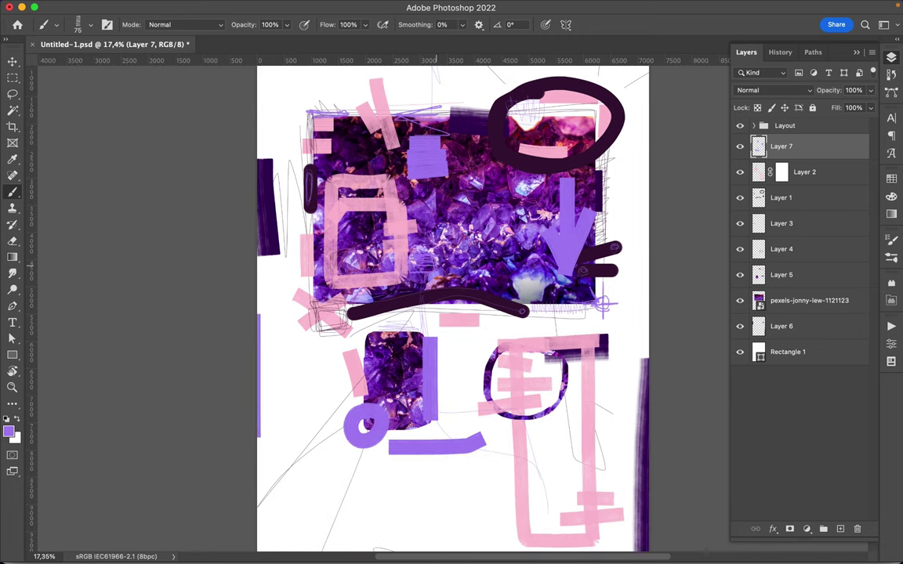
Add a lavender line under the dark oval, small circles at left, a box and a ring-edge line.
{"action": "left_click_drag", "start_coordinate": [521, 158], "coordinate": [638, 144]}
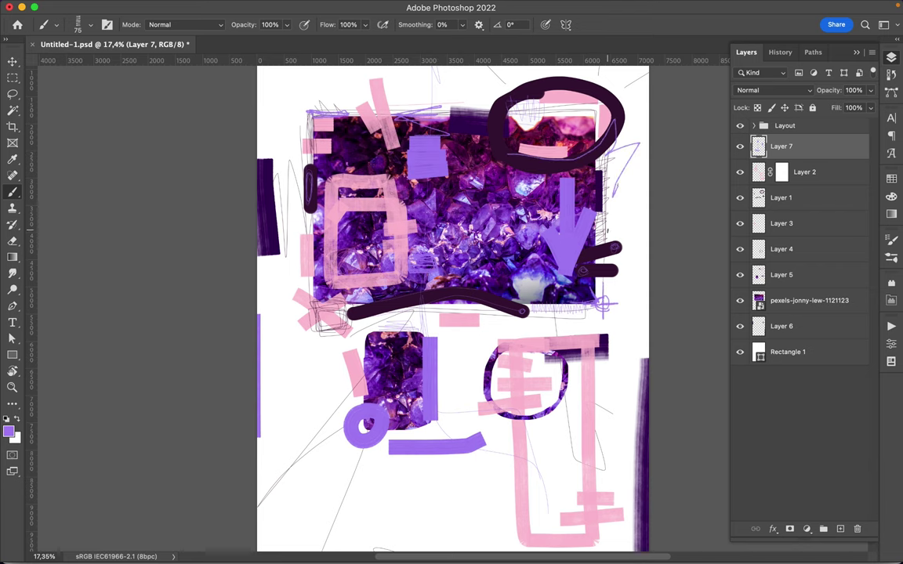
{"action": "scroll", "coordinate": [453, 175], "scroll_direction": "down", "scroll_amount": 2}
{"action": "scroll", "coordinate": [456, 309], "scroll_direction": "up", "scroll_amount": 4}
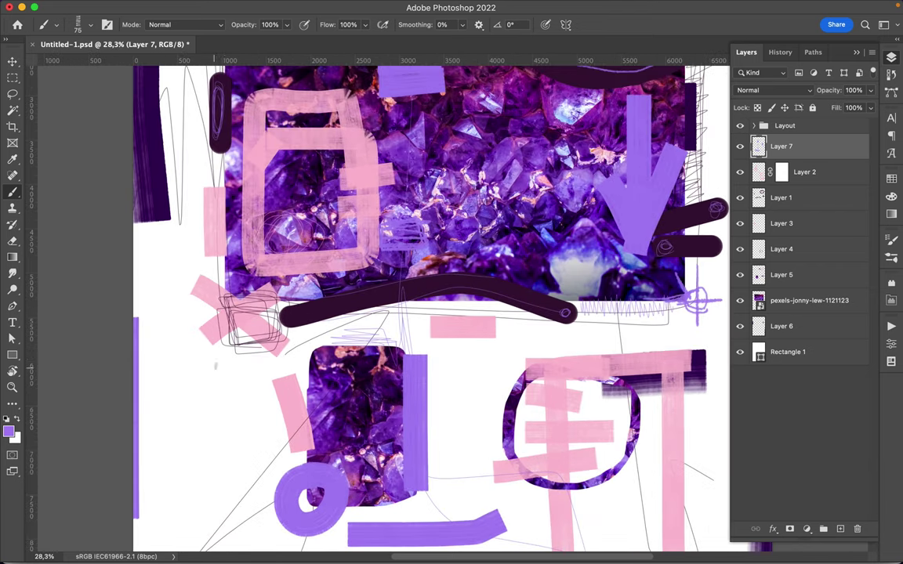
{"action": "left_click_drag", "start_coordinate": [225, 366], "coordinate": [227, 385]}
{"action": "left_click_drag", "start_coordinate": [608, 267], "coordinate": [623, 280]}
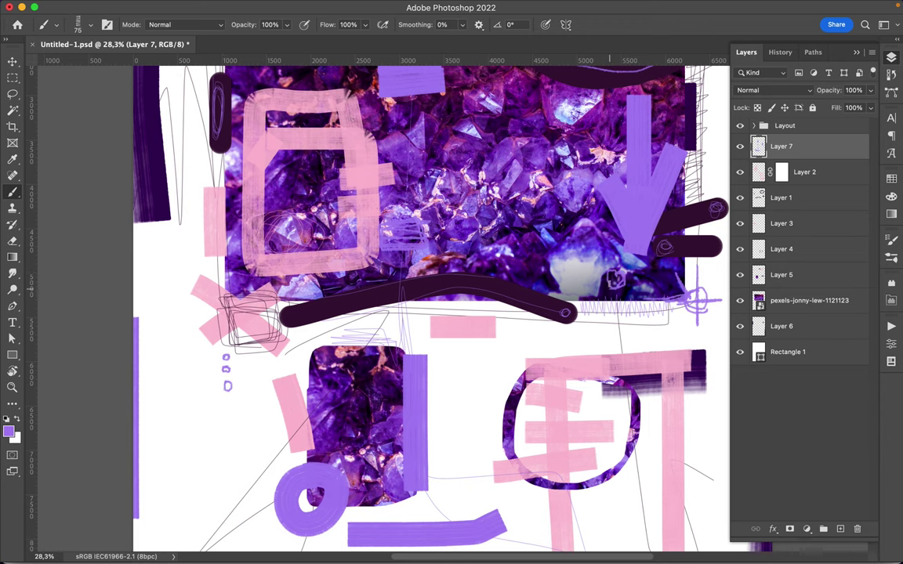
{"action": "scroll", "coordinate": [454, 314], "scroll_direction": "down", "scroll_amount": 1}
{"action": "left_click_drag", "start_coordinate": [514, 184], "coordinate": [514, 146]}
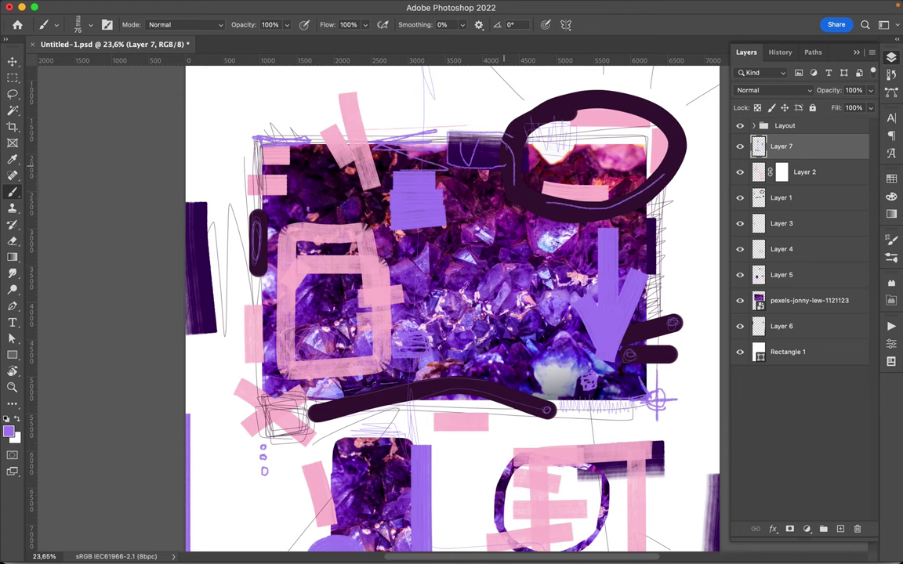
{"action": "scroll", "coordinate": [444, 142], "scroll_direction": "down", "scroll_amount": 1}
{"action": "scroll", "coordinate": [444, 142], "scroll_direction": "down", "scroll_amount": 1}
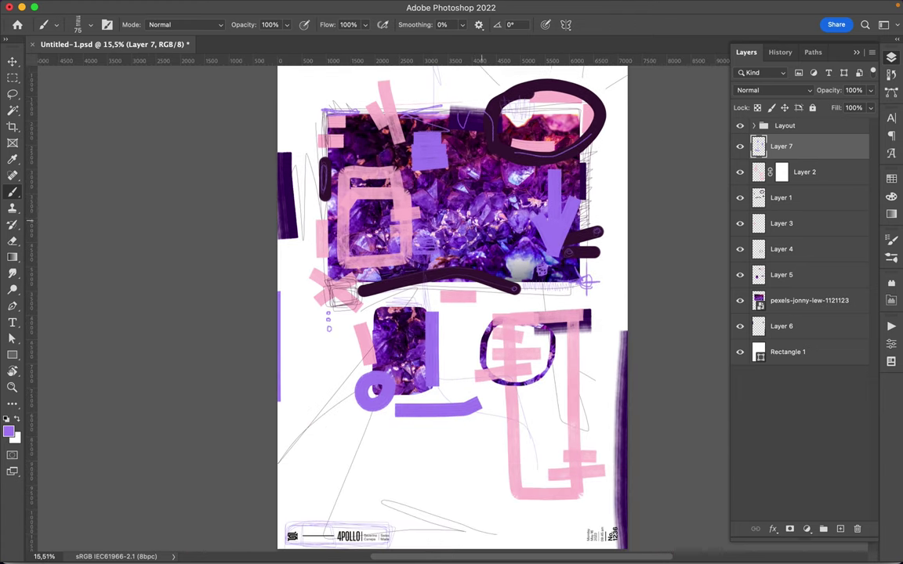
Trace the pink rectangle's bottom, right, left and top edges with thin lavender strokes.
{"action": "mouse_move", "coordinate": [509, 467]}
{"action": "left_mouse_down"}
{"action": "mouse_move", "coordinate": [536, 495]}
{"action": "mouse_move", "coordinate": [583, 495]}
{"action": "left_mouse_up"}
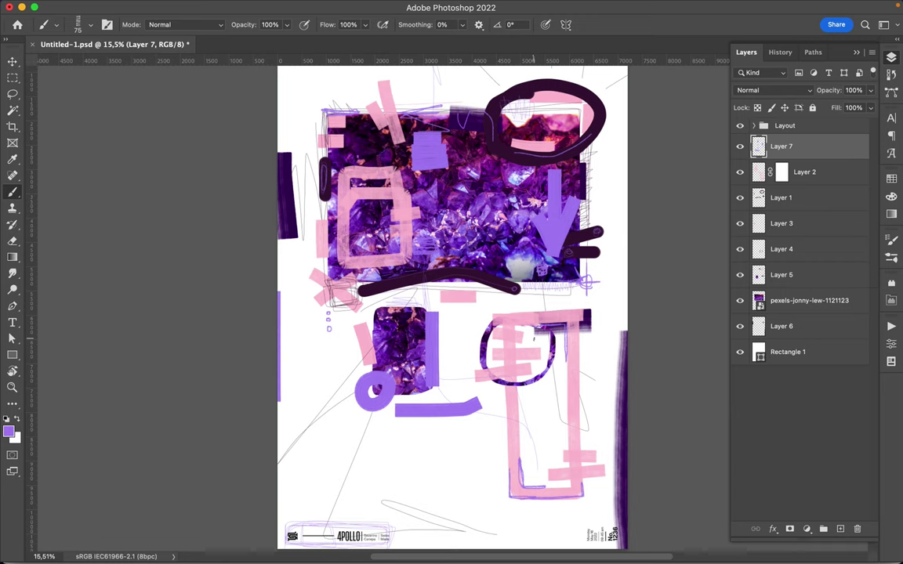
{"action": "mouse_move", "coordinate": [579, 341]}
{"action": "left_mouse_down"}
{"action": "mouse_move", "coordinate": [579, 374]}
{"action": "mouse_move", "coordinate": [579, 333]}
{"action": "left_mouse_up"}
{"action": "left_click_drag", "start_coordinate": [504, 380], "coordinate": [506, 423]}
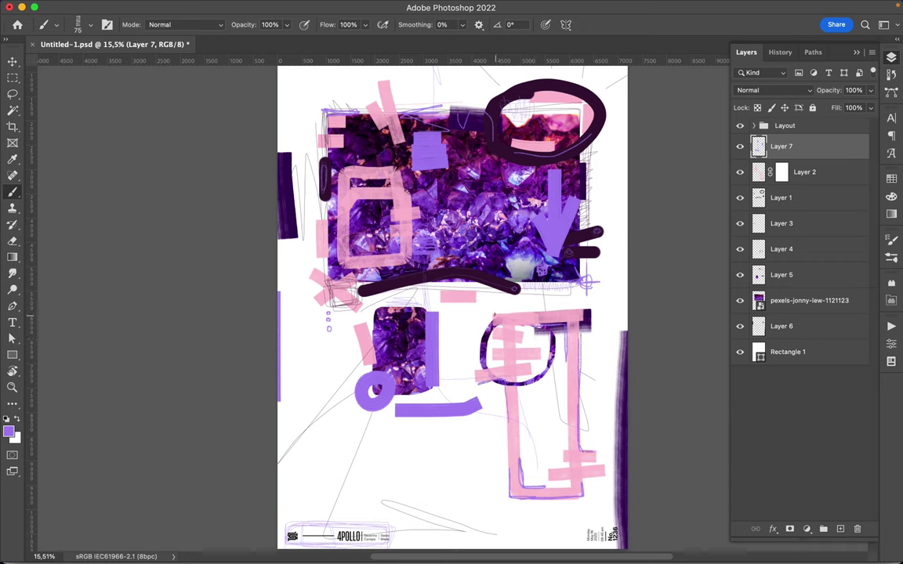
{"action": "left_click_drag", "start_coordinate": [501, 312], "coordinate": [537, 310]}
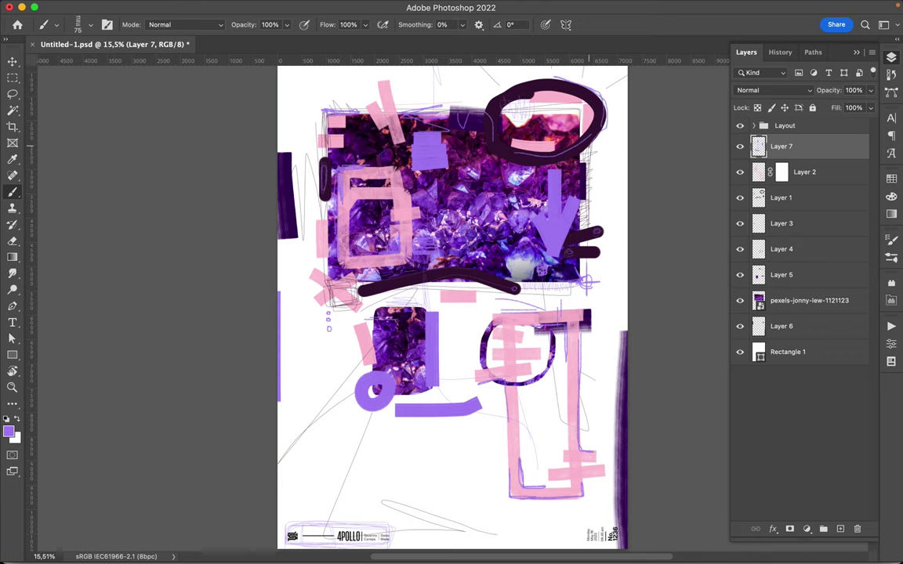
{"action": "scroll", "coordinate": [453, 399], "scroll_direction": "down", "scroll_amount": 3}
Save the poster collage as Untitled-1.psd.
{"action": "key", "text": "super+s"}
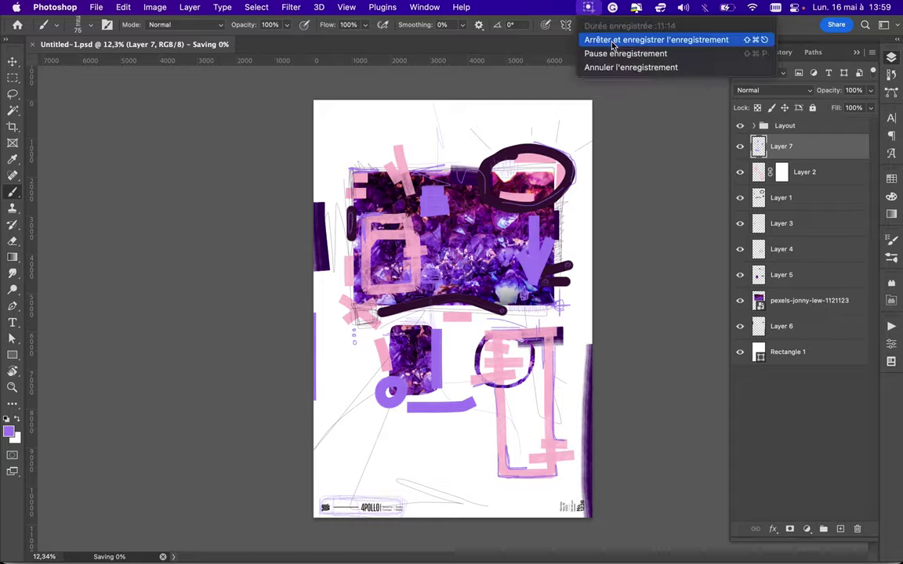